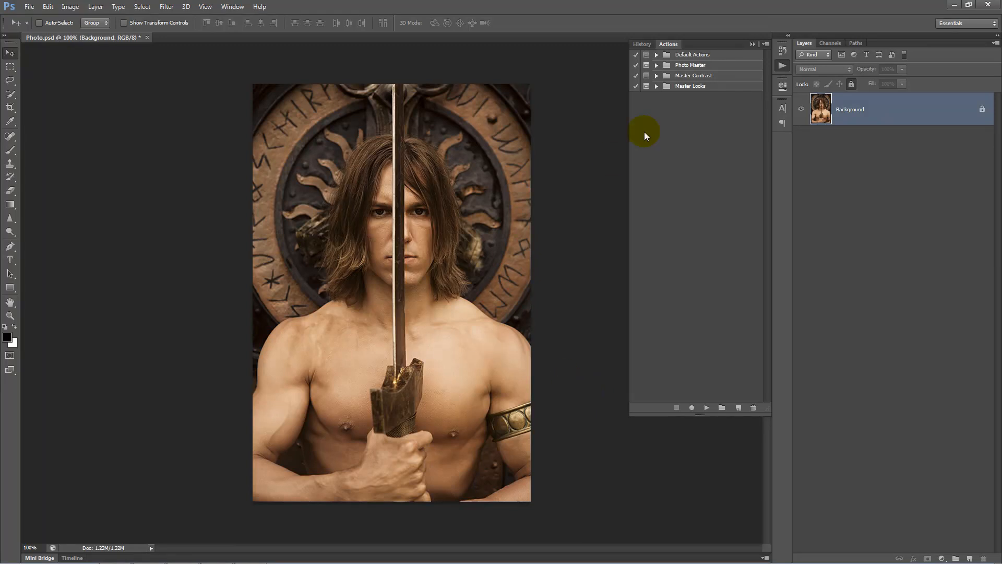
Play the Oracle action from Master Looks, adding Oracle Color and Oracle Luminosity layers
left_click(692, 87)
left_click(655, 87)
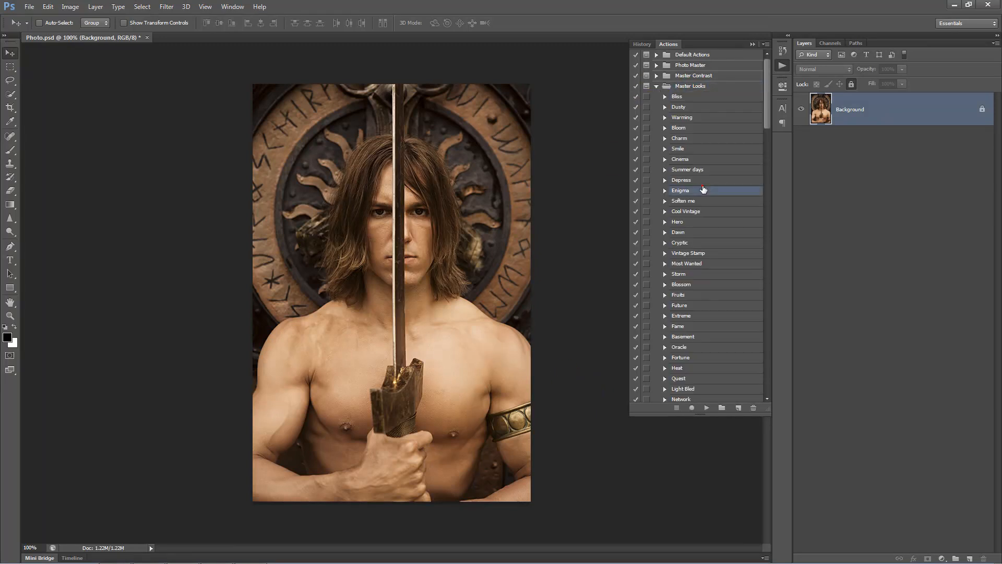
scroll(705, 196, "down", 3)
left_click(691, 244)
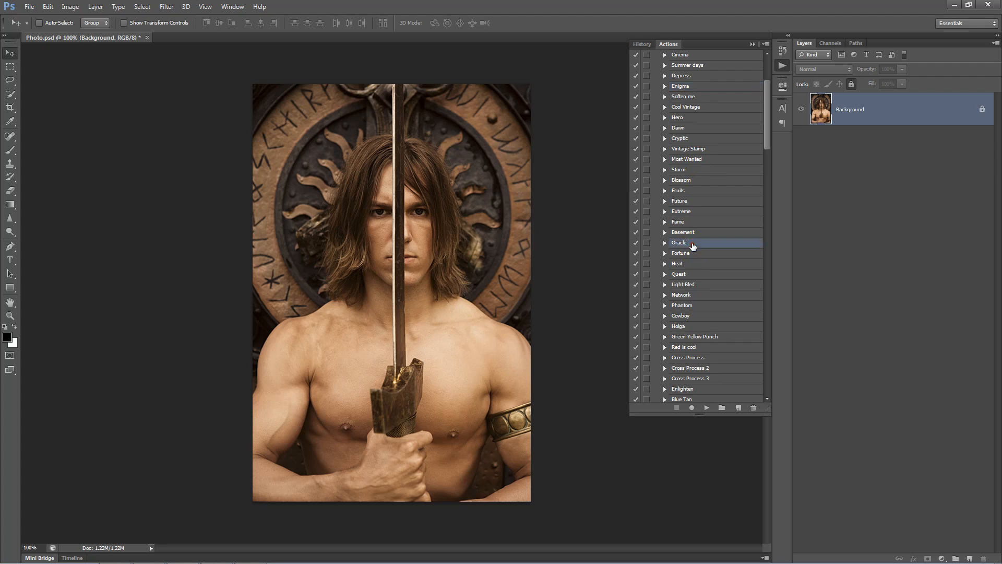
left_click(707, 407)
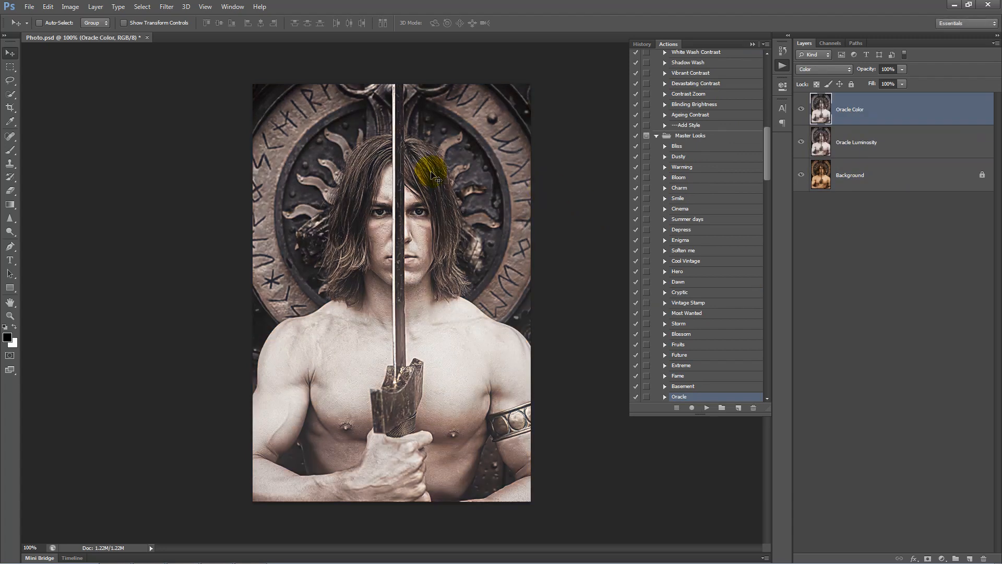
Remove the Oracle Color layer and apply the Dusty look to the portrait
key("Delete")
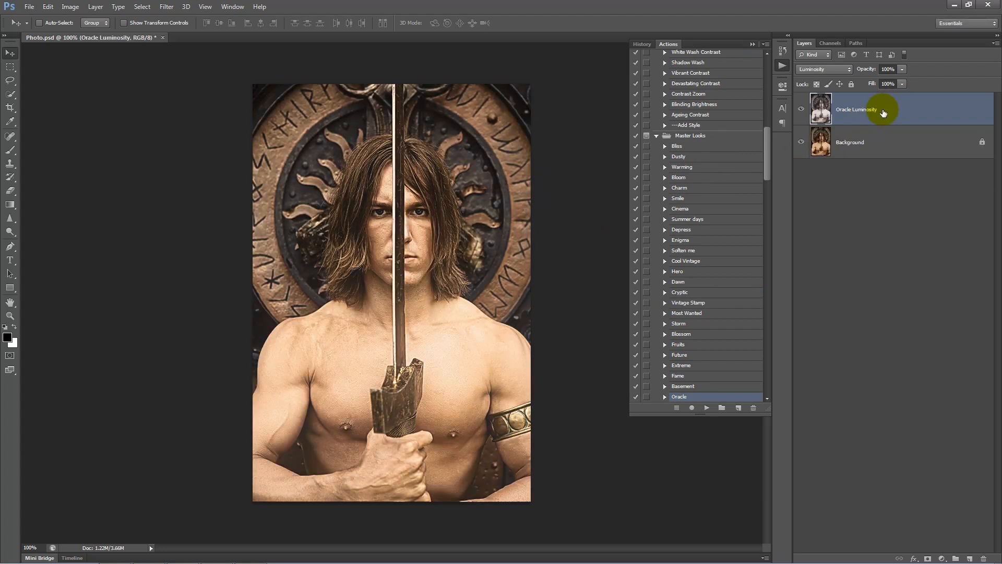
left_click(696, 156)
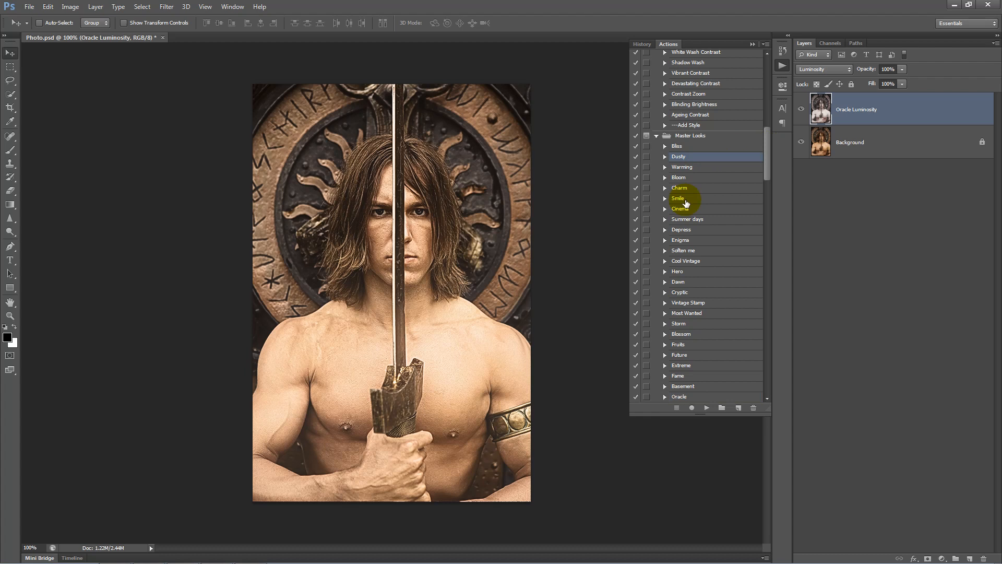
left_click(707, 406)
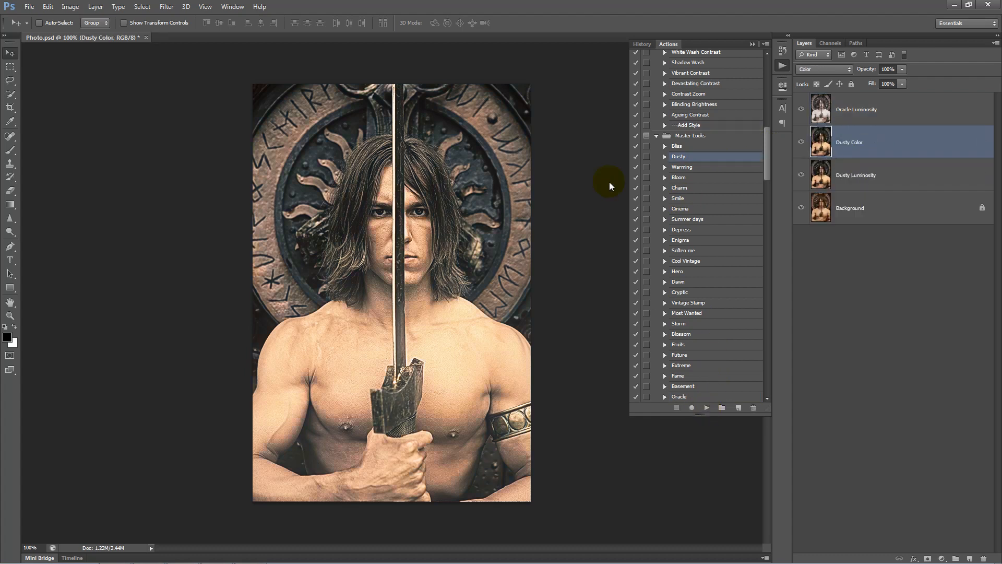
Remove Dusty Luminosity and stack Dusty Color above Oracle Luminosity
left_click(880, 177)
key("Delete")
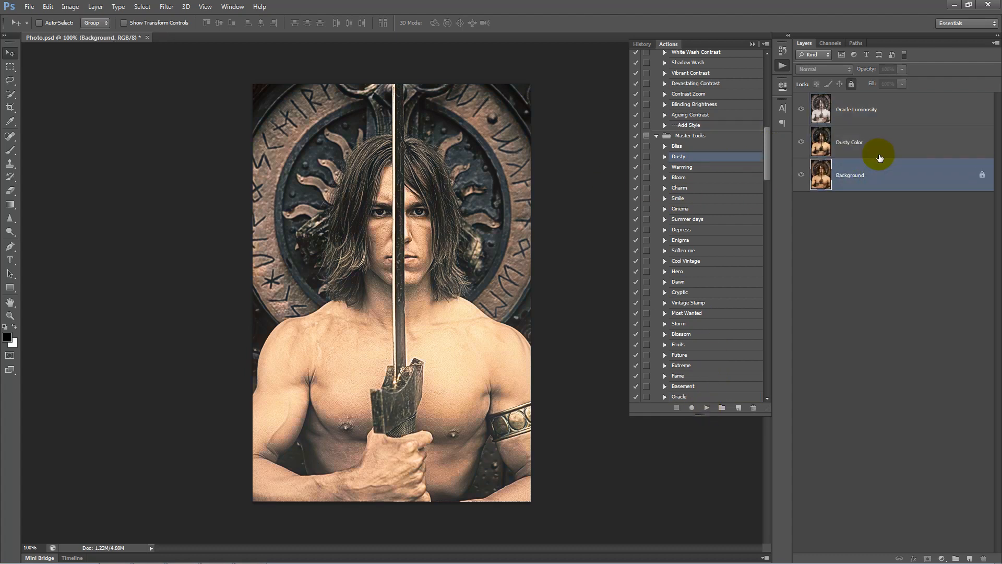
left_click_drag(892, 140, 890, 97)
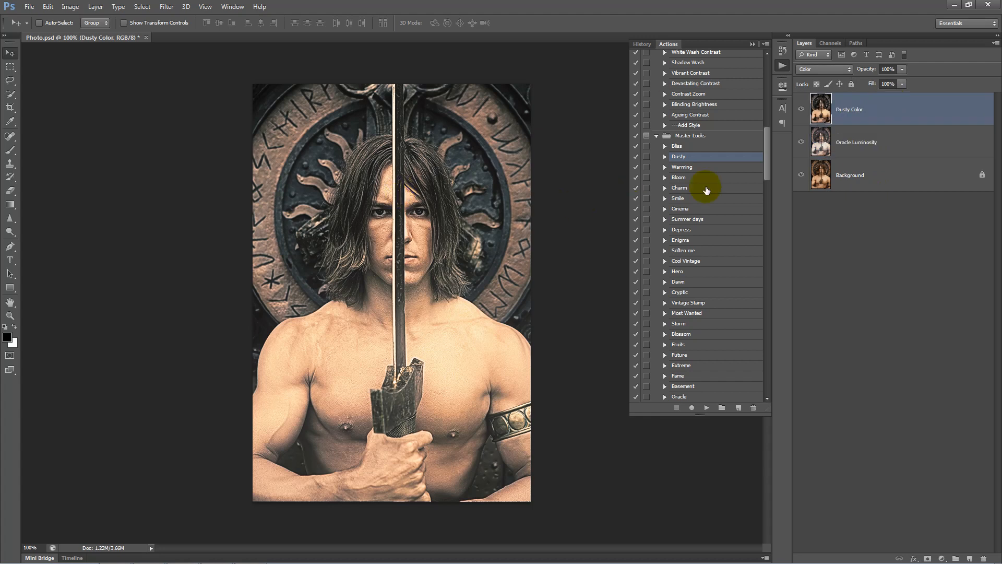
left_click_drag(767, 165, 772, 126)
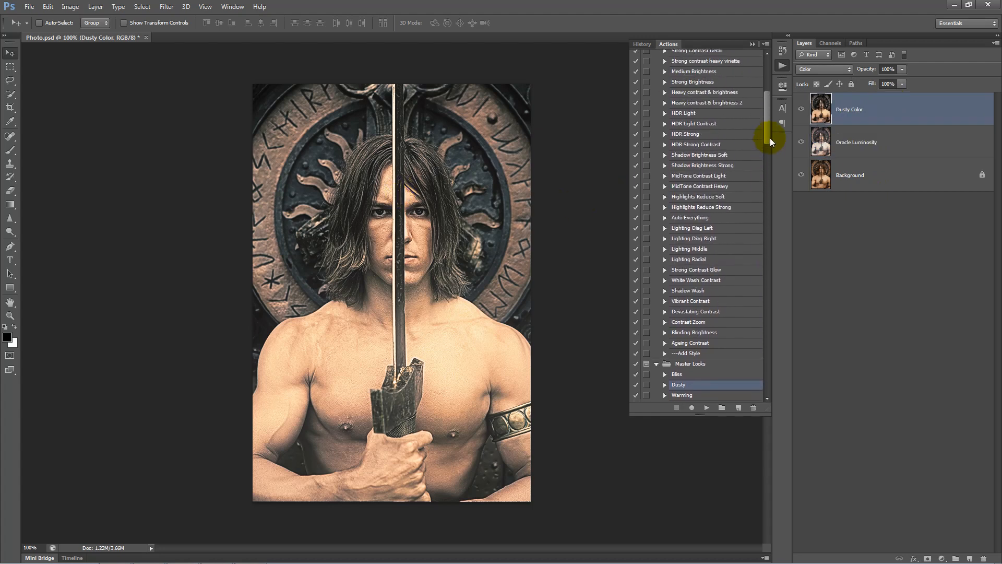
Apply 'Strong contrast heavy vinette' and place its layer above Oracle Luminosity
left_click(705, 135)
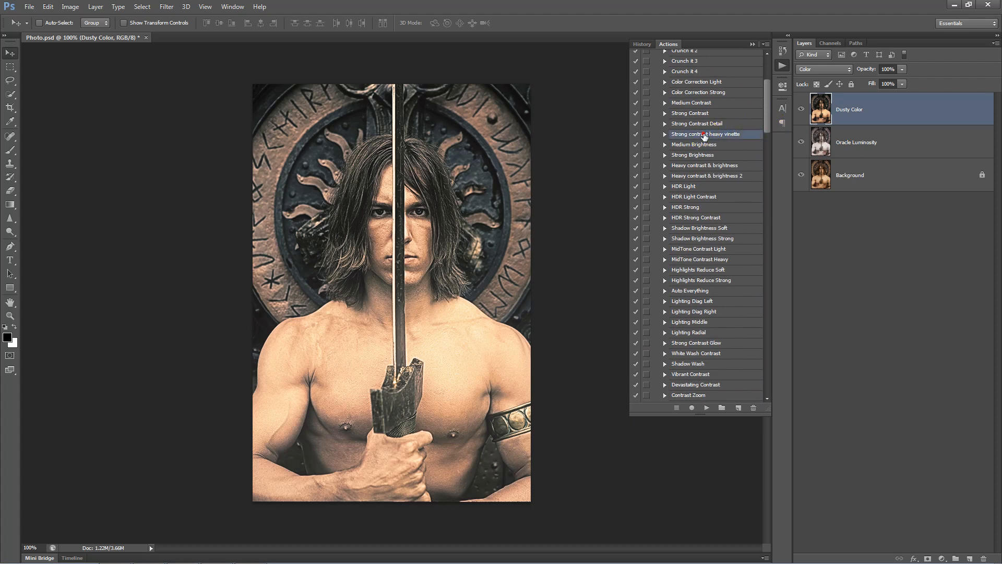
left_click(706, 407)
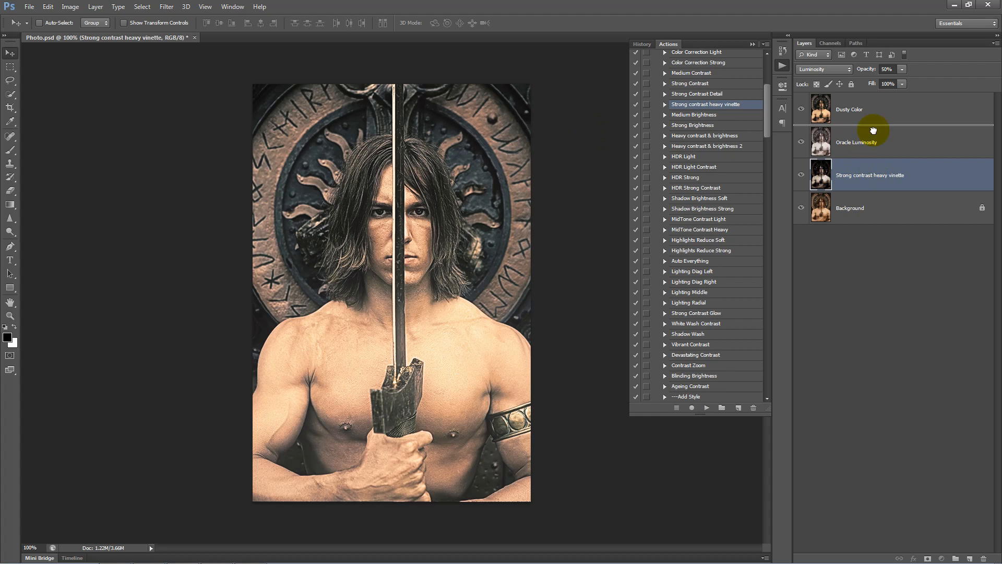
left_click_drag(872, 174, 872, 125)
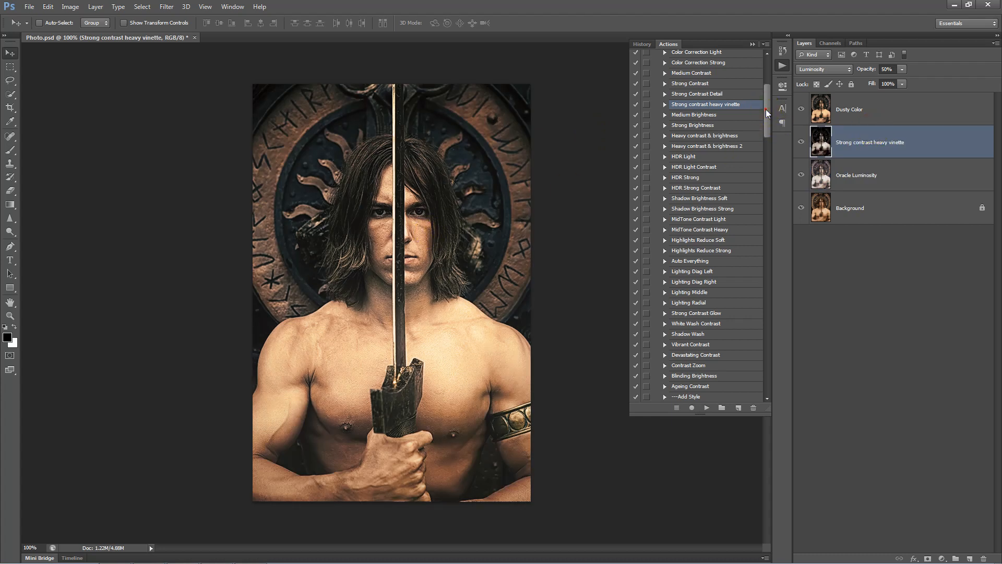
scroll(766, 108, "down", 1)
Apply HDR Light Contrast and move its layer above the vignette layer, below Dusty Color
left_click(688, 151)
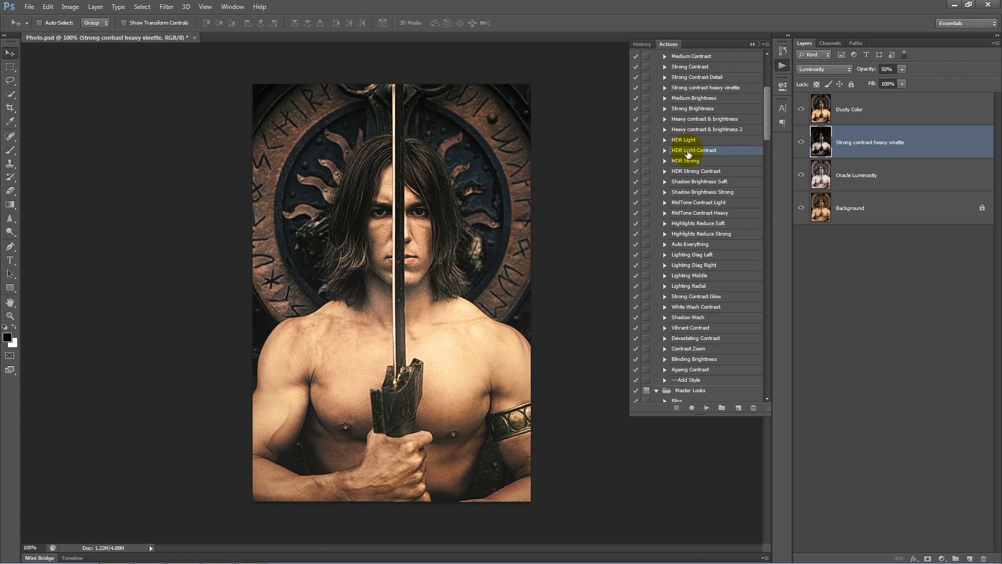
left_click(705, 408)
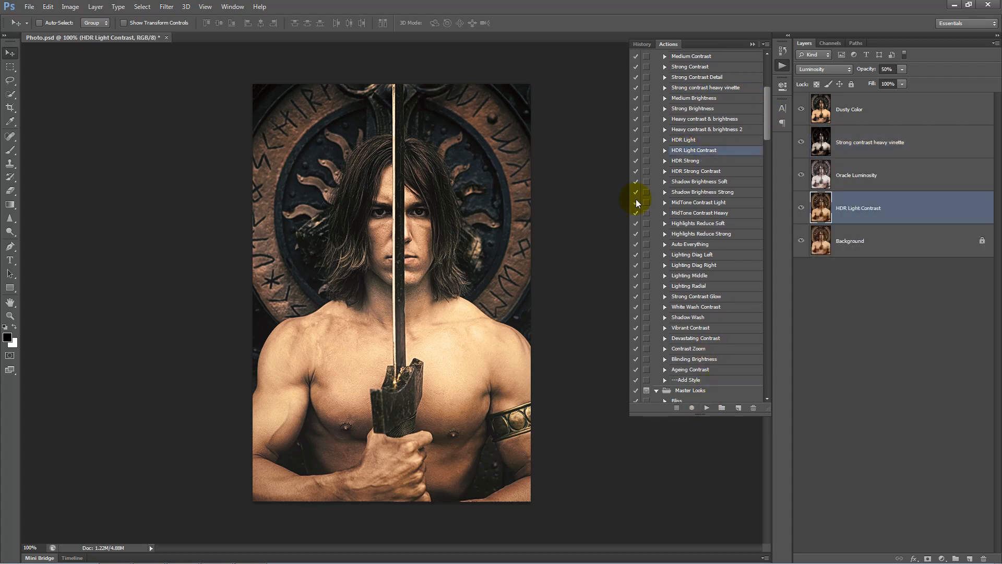
left_click_drag(888, 211, 888, 126)
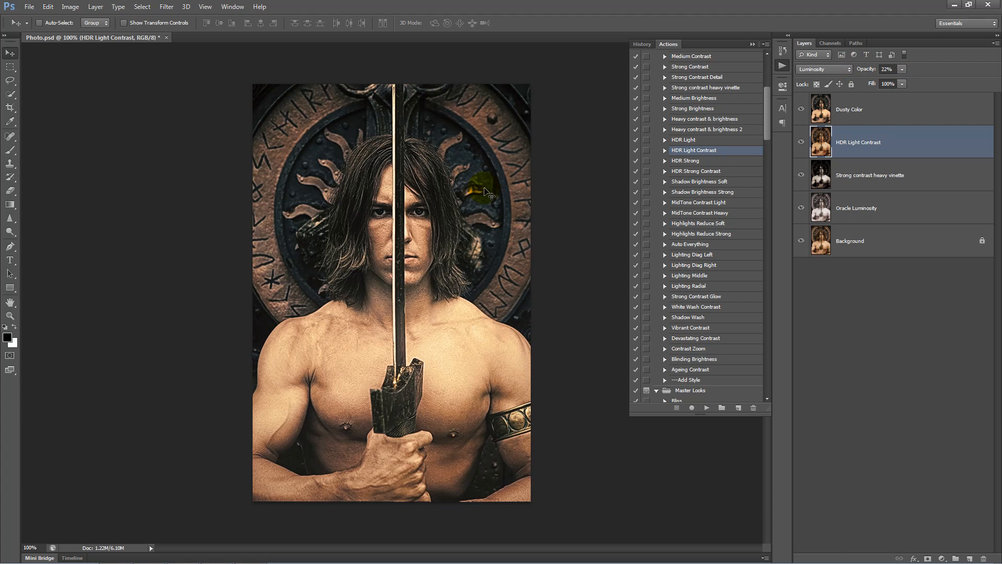
left_click_drag(768, 135, 771, 78)
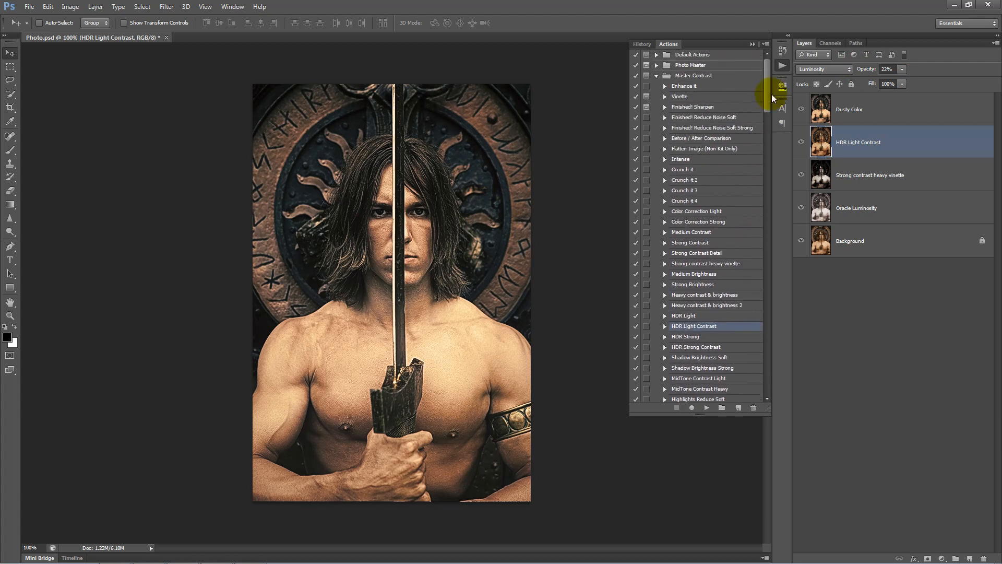
Run 'Finished! Sharpen' and accept the Smart Sharpen defaults for a top Final with Sharpening layer
left_click(692, 107)
left_click(708, 407)
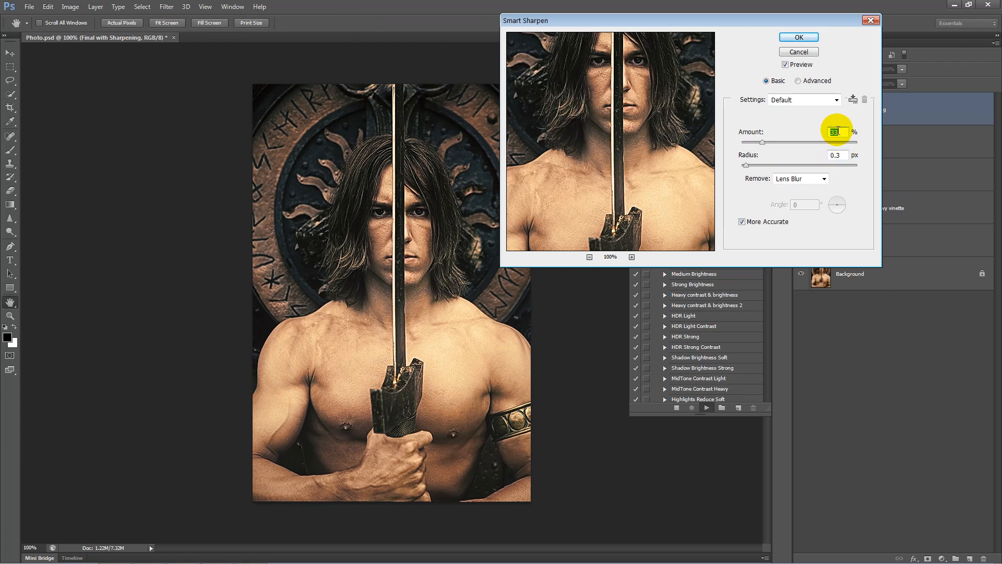
left_click(794, 41)
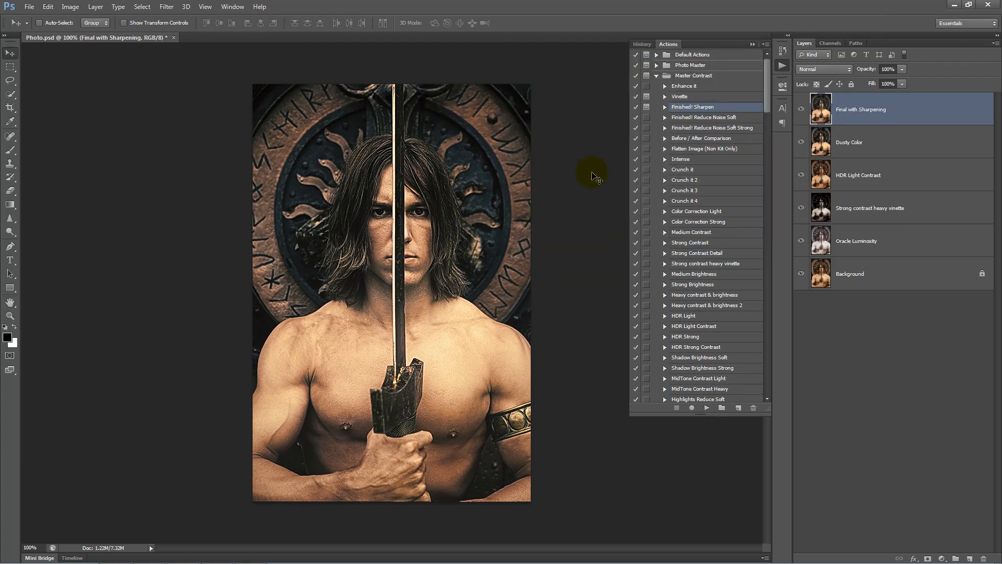